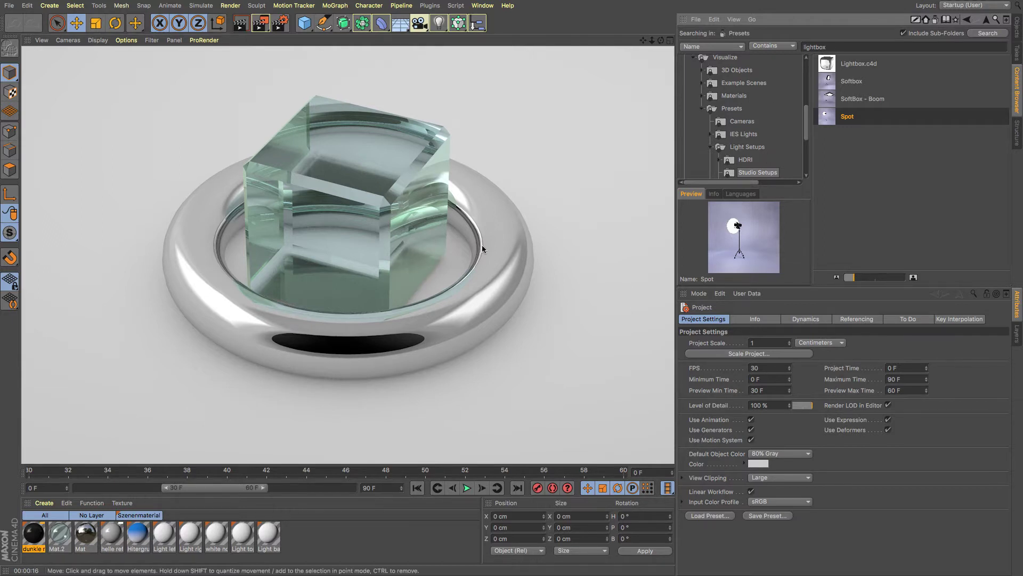
Step: Swap the right-hand Content Browser for the Object Manager listing the lightbox scene objects
click(1015, 31)
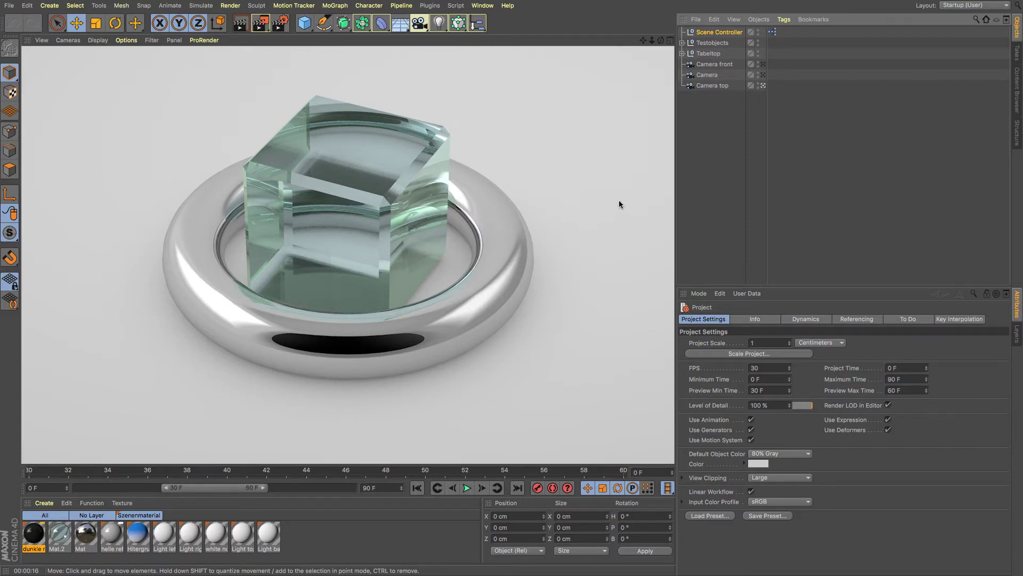
Step: Select the Scene Controller, show its User Data tab, and enlarge the Attributes Manager
click(740, 32)
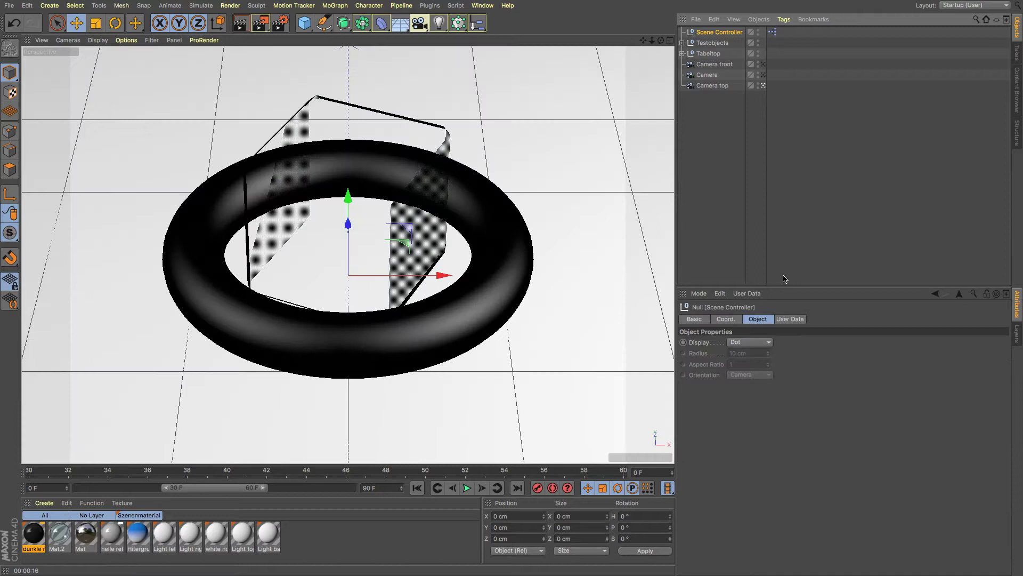
click(792, 319)
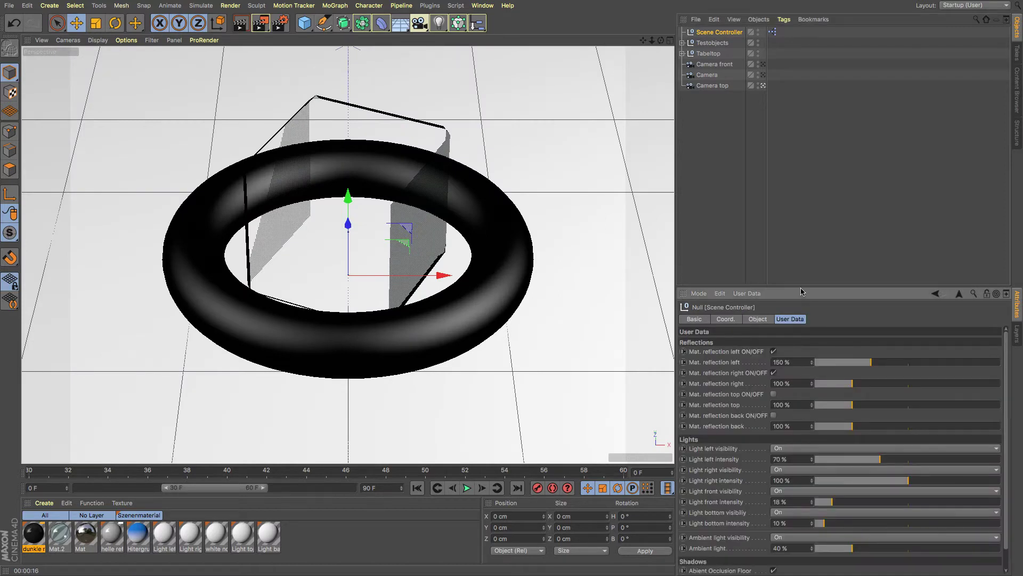
drag(801, 287, 801, 213)
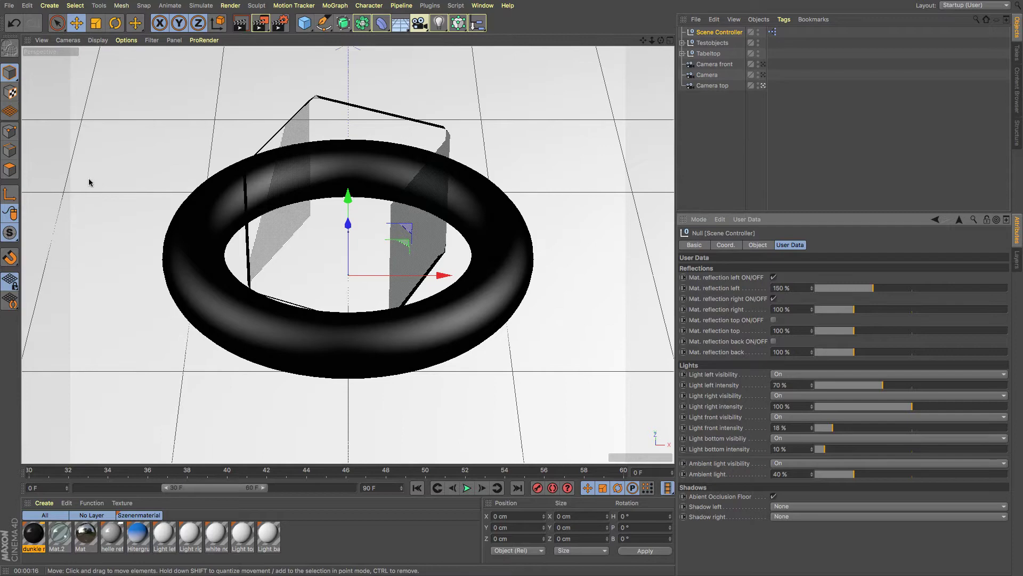
Step: Try the top camera, then frame all with H and orbit to face the lightbox front-on
click(763, 86)
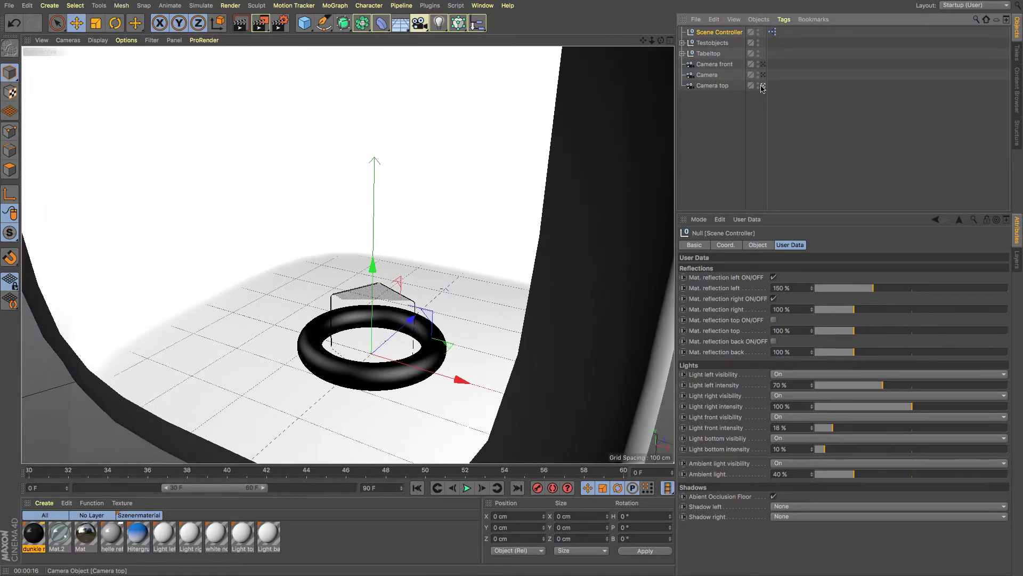
click(763, 86)
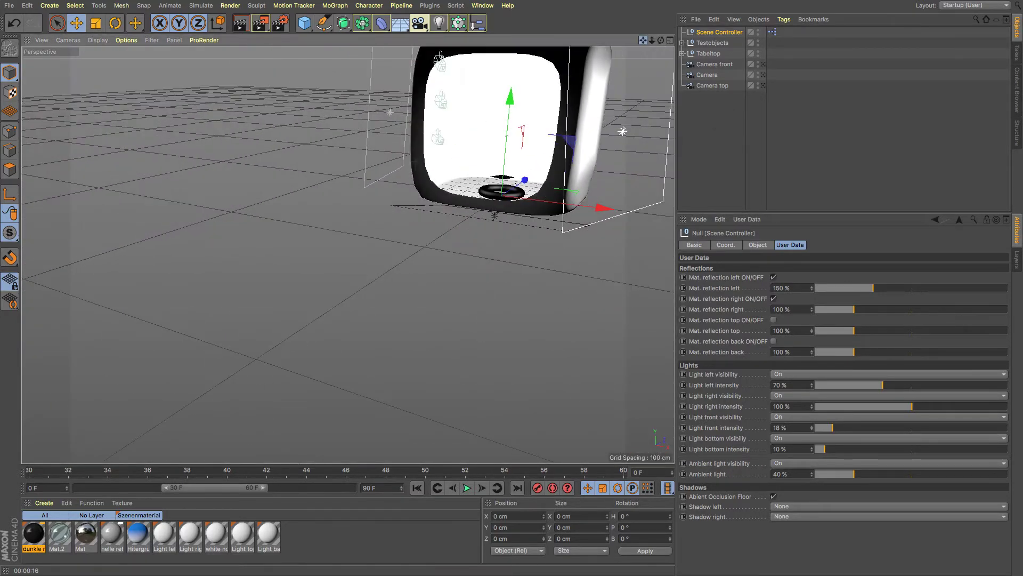
key(h)
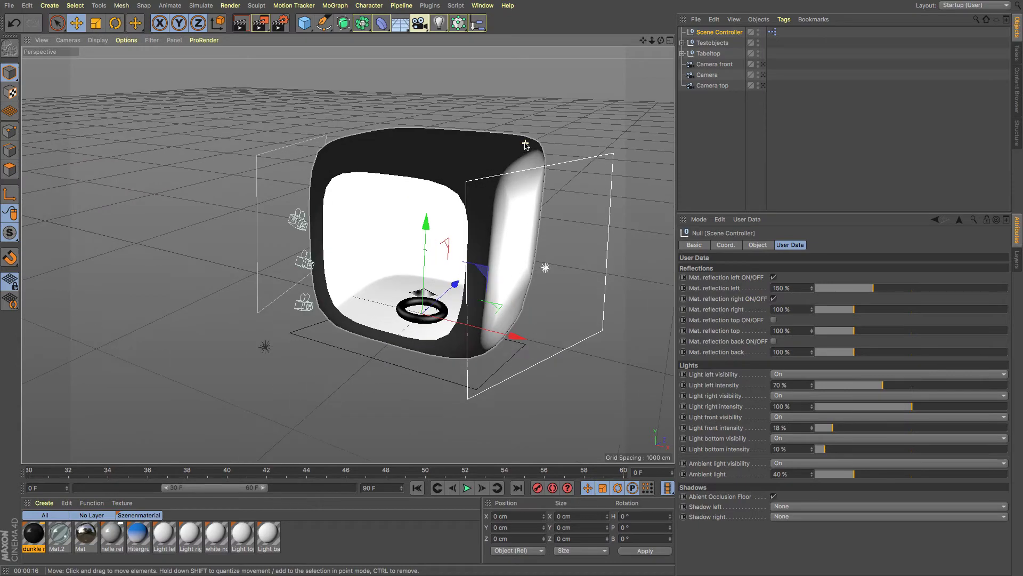
scroll(525, 144, up, 3)
mouse_move(644, 41)
mouse_down()
mouse_move(643, 32)
mouse_move(634, 42)
mouse_up()
alt+drag(347, 255, 395, 254)
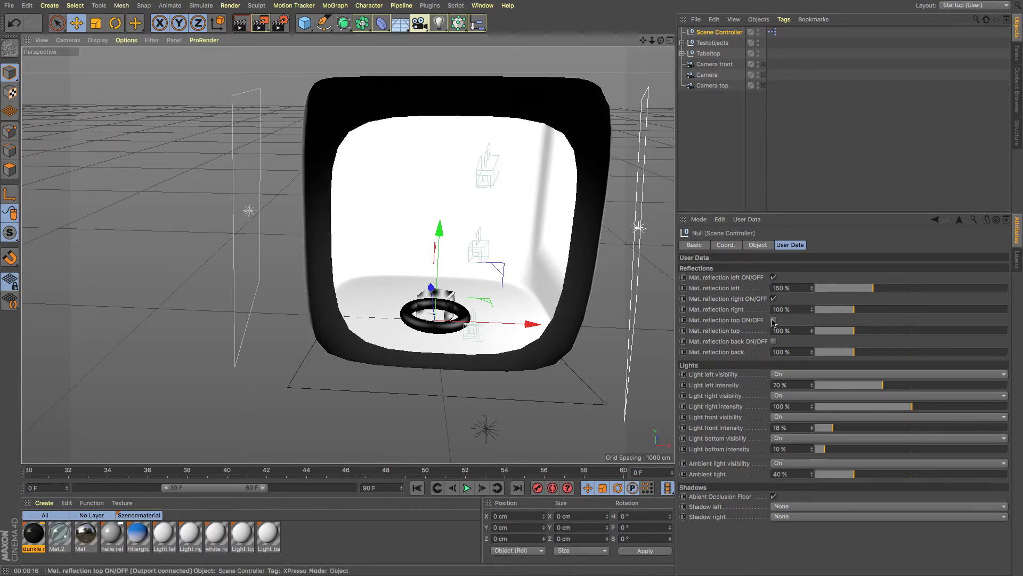
Step: Turn off the back, left and right material reflections, and switch the left and right lights off
click(773, 342)
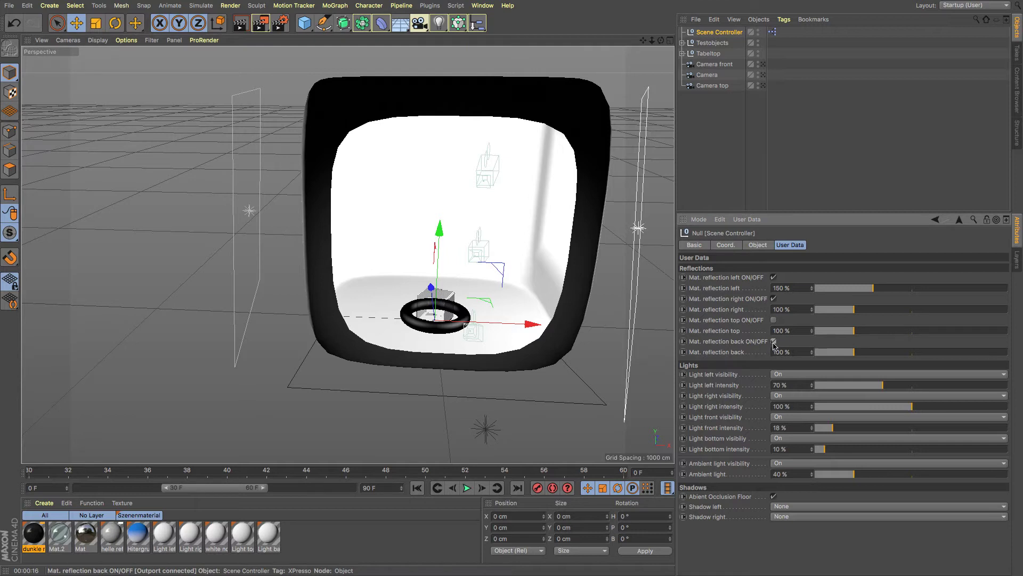
click(774, 278)
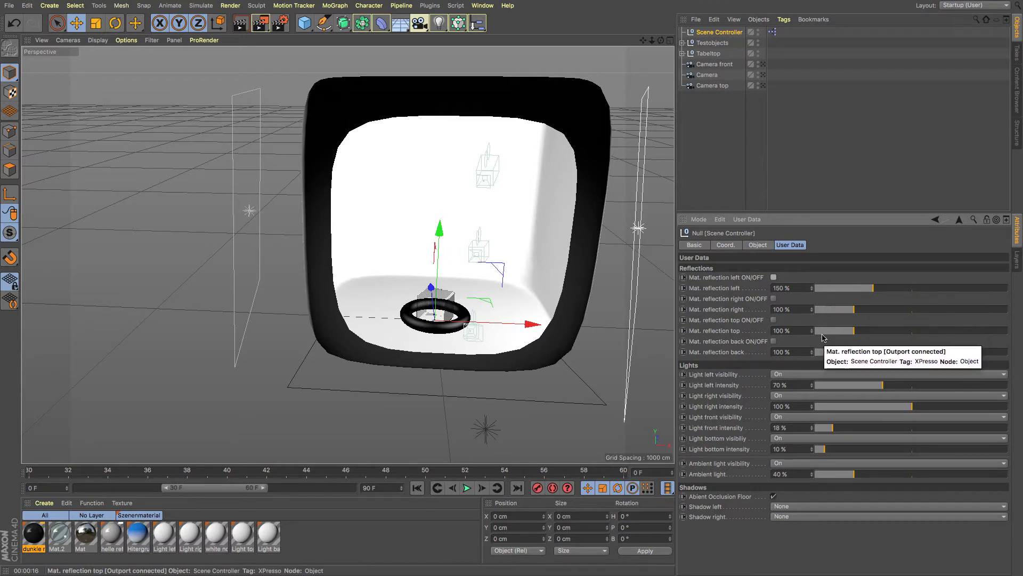
click(921, 375)
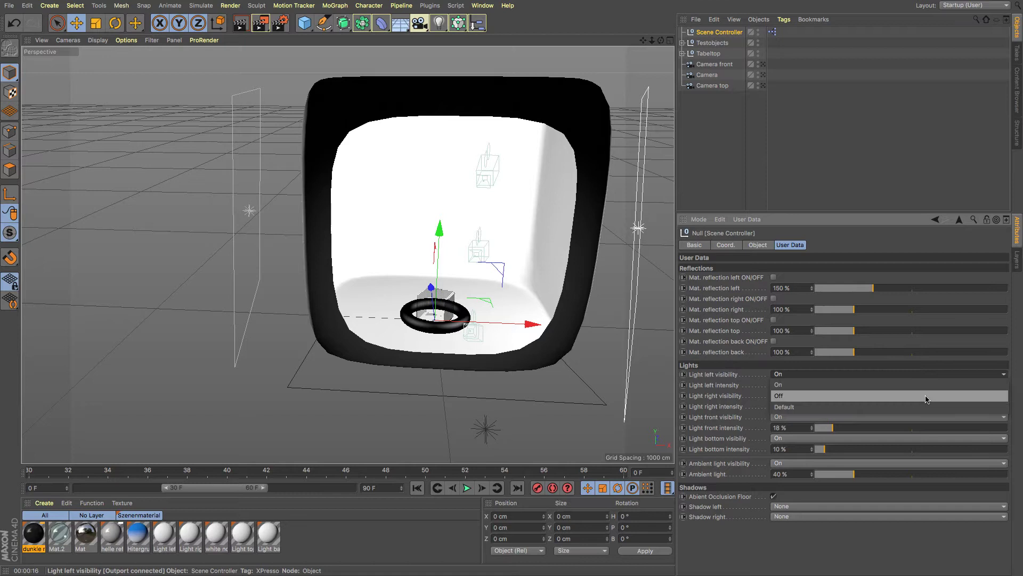
click(926, 398)
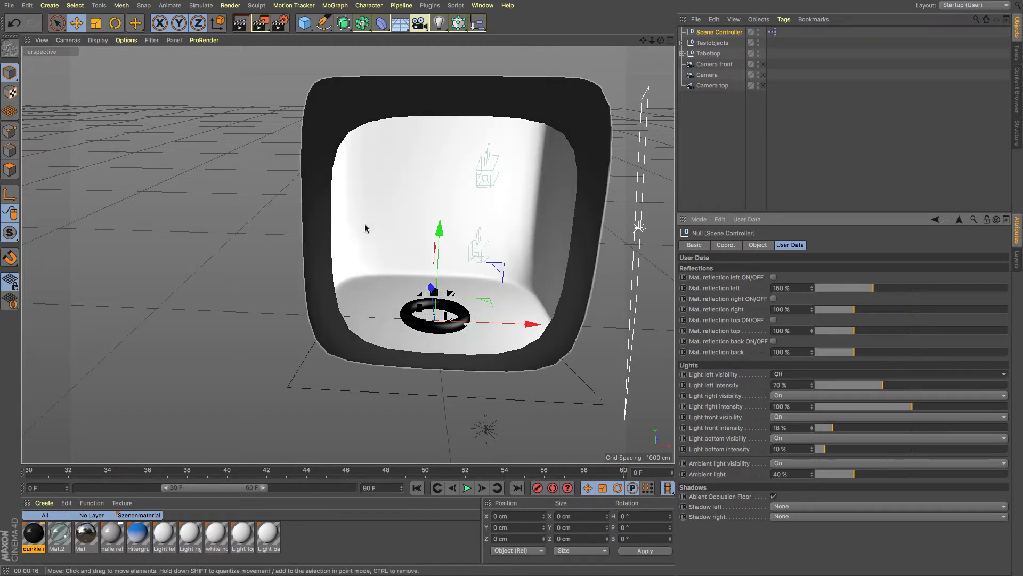
click(888, 397)
click(879, 417)
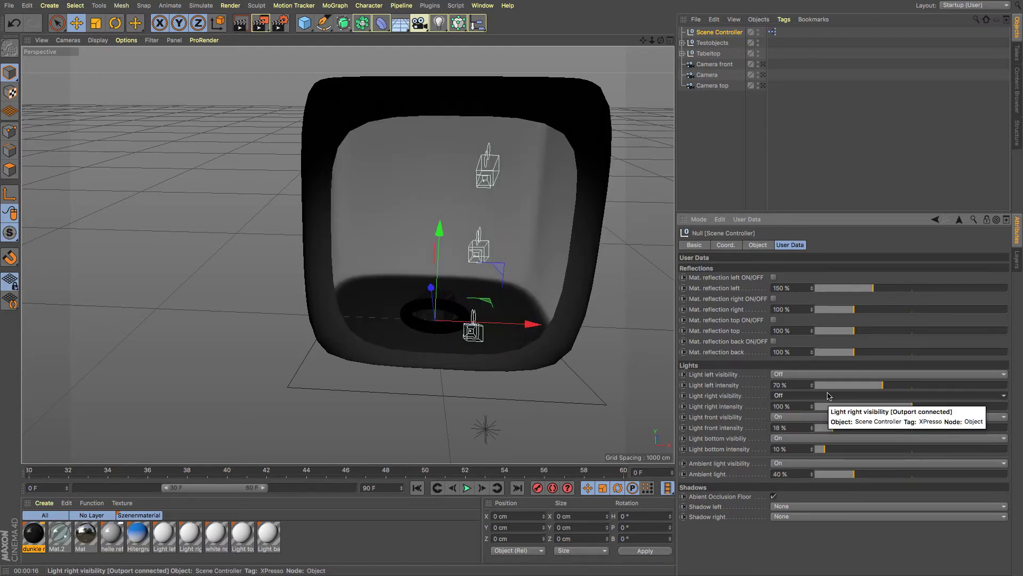
Step: Switch both lights back on and raise left, front and bottom intensities to 89%, 26%, 27%
click(831, 374)
click(832, 378)
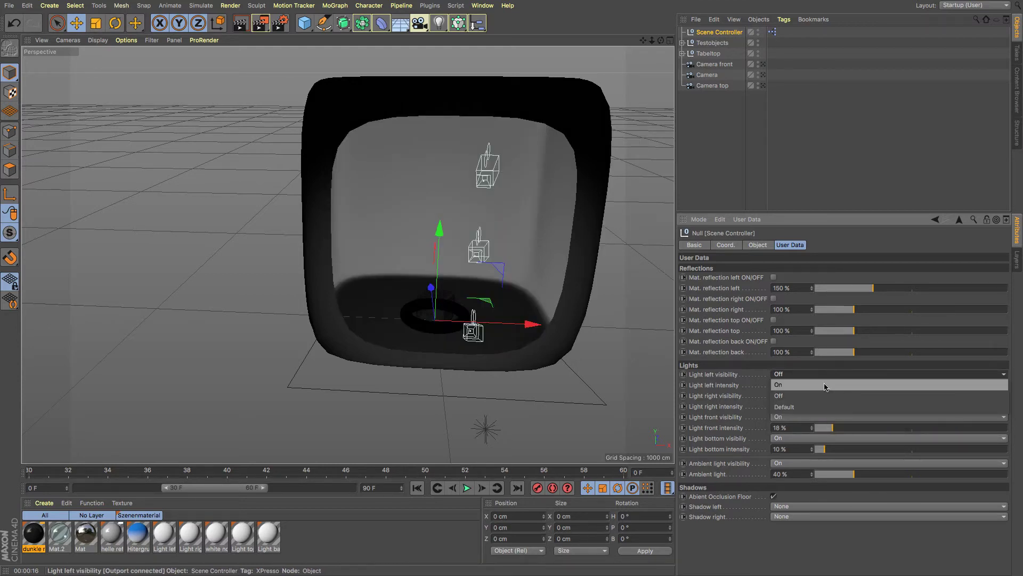
click(836, 400)
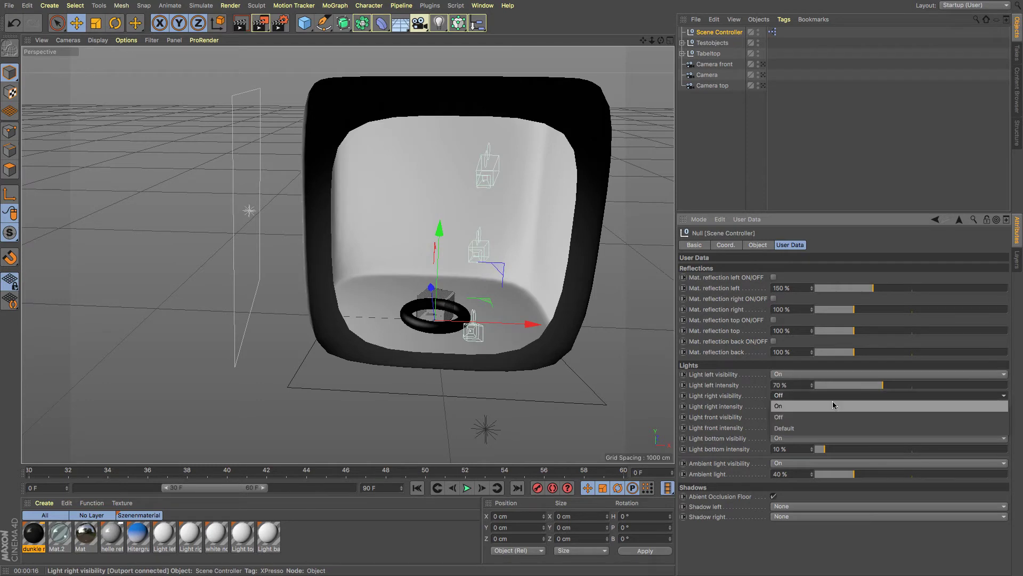
click(832, 401)
click(891, 385)
mouse_move(895, 391)
mouse_down()
mouse_move(922, 392)
mouse_move(901, 390)
mouse_up()
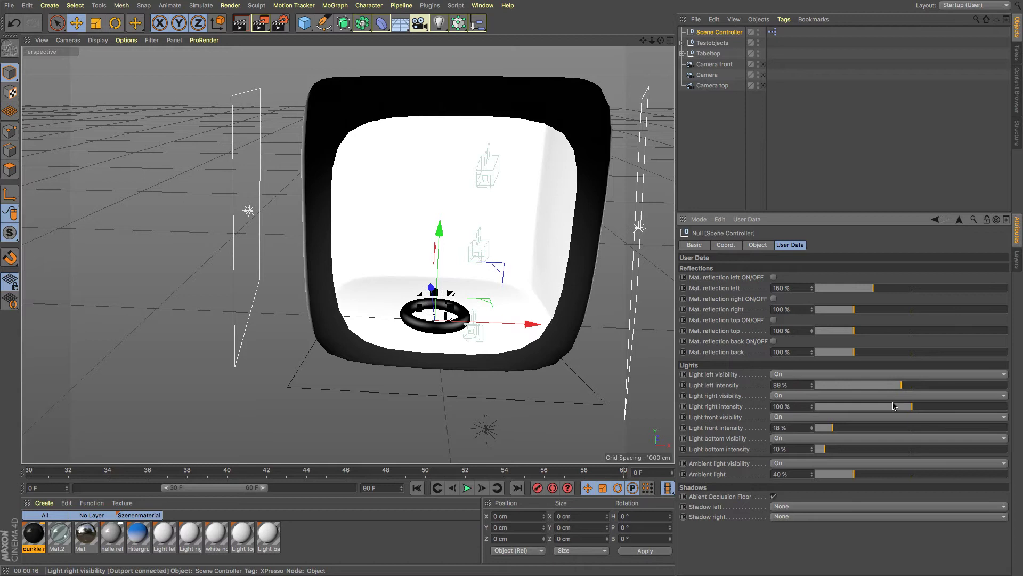
drag(833, 428, 842, 455)
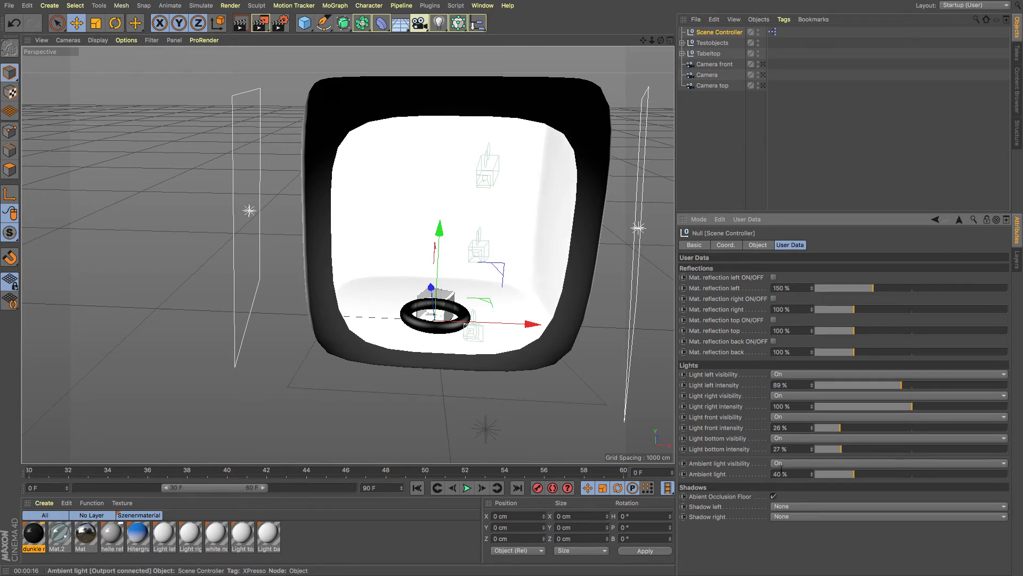
Step: Set Shadow left and Shadow right to Area, then view through the Camera top camera
click(809, 507)
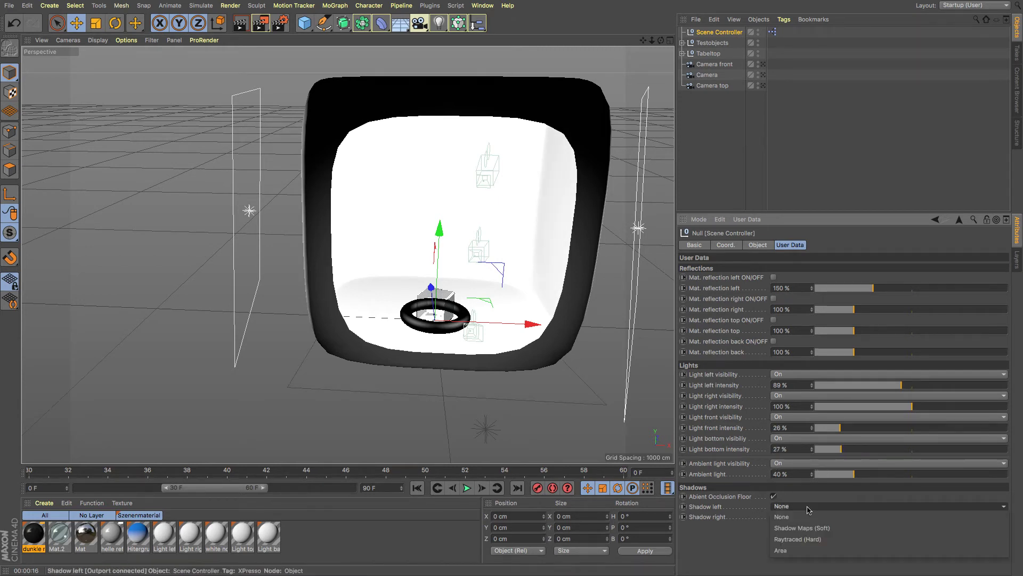
click(795, 550)
click(795, 517)
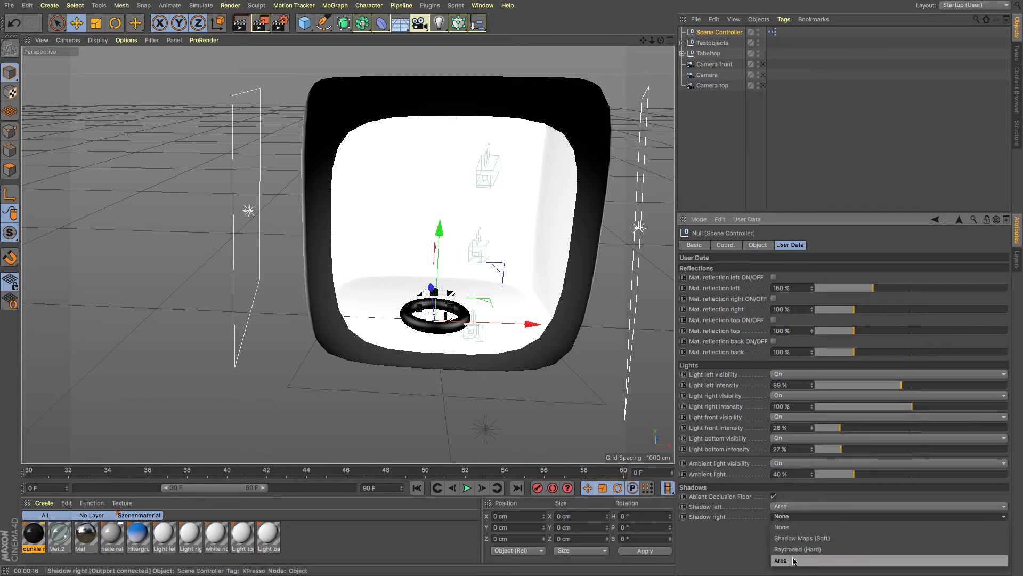
click(794, 560)
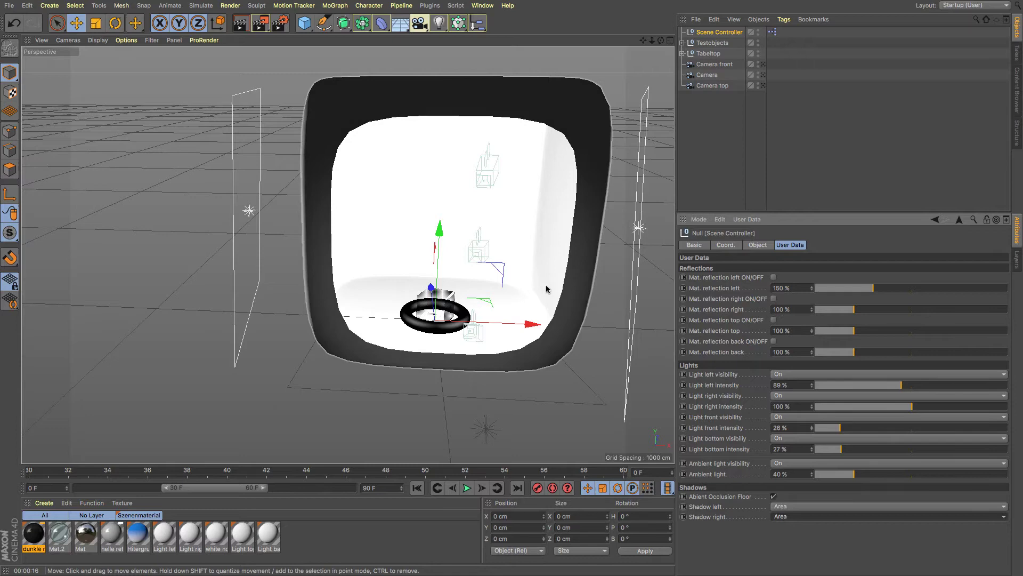
click(764, 86)
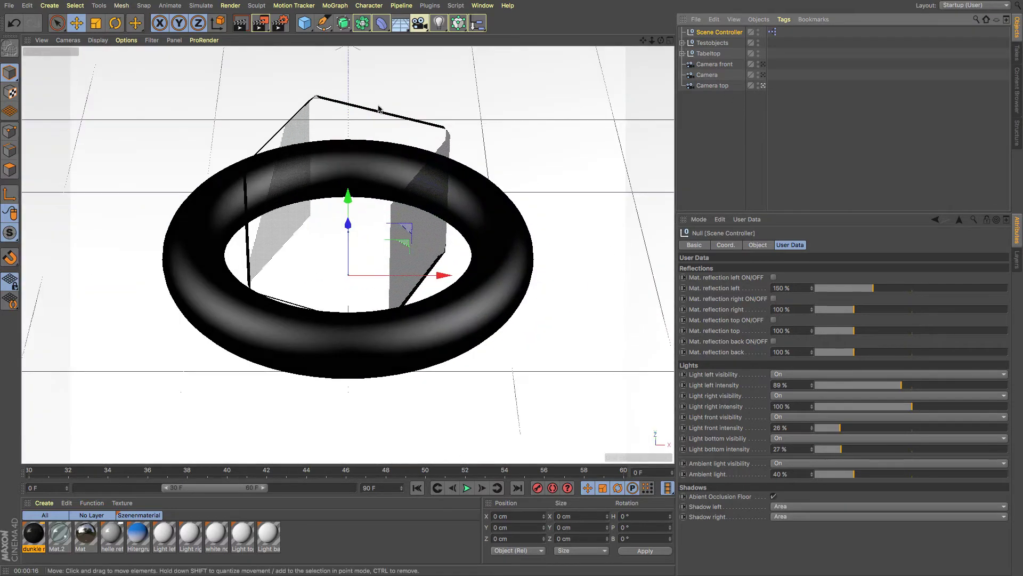
Step: Render the top-camera view of the glass cube resting in the chrome ring
click(240, 25)
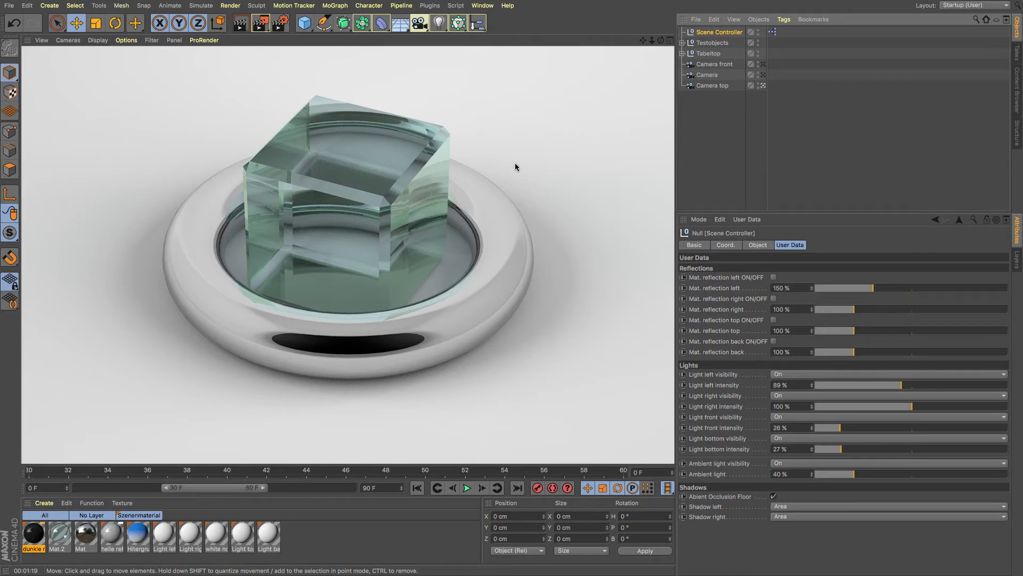
Step: Toggle the main Camera, reframe the view higher, and bring up Render Settings at 320 x 240
click(763, 75)
click(763, 76)
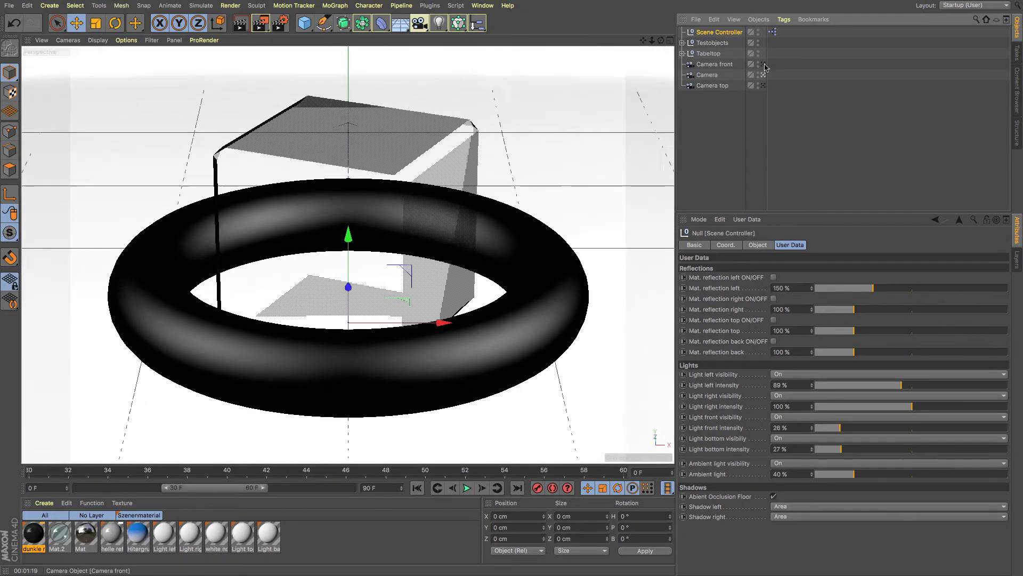
click(763, 77)
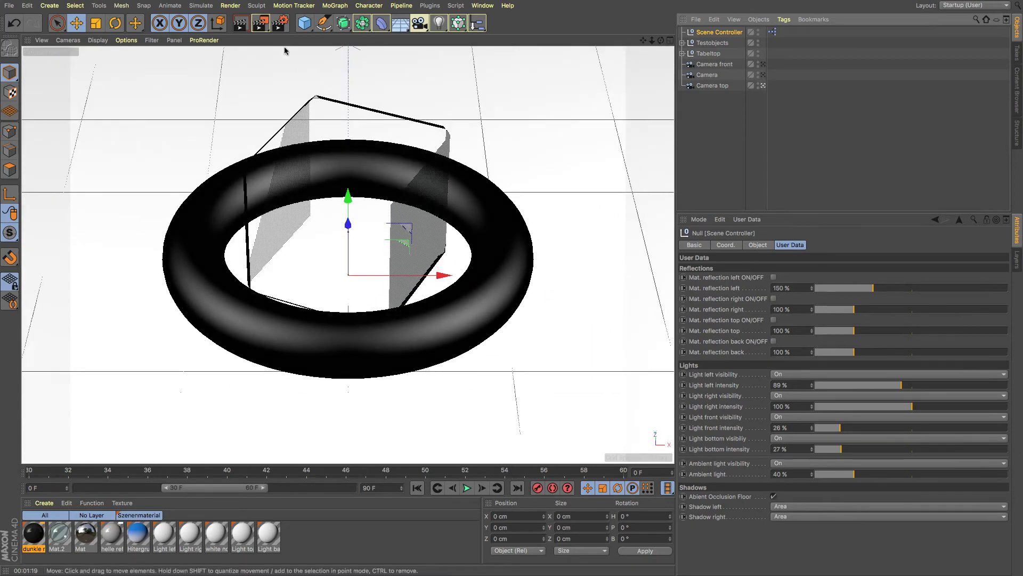
click(281, 24)
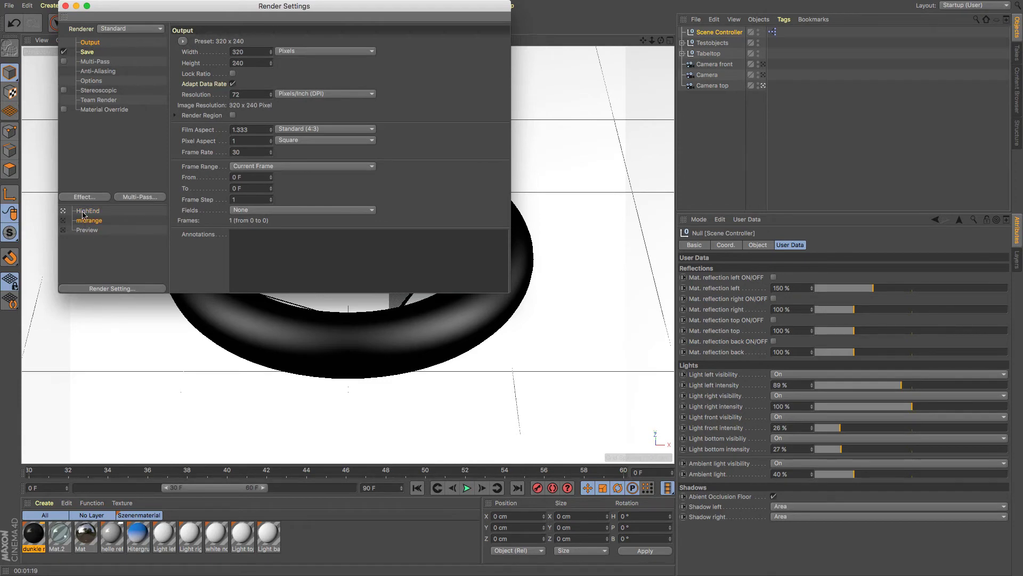
Step: Make HighEnd active and compare its Anti-Aliasing settings against midrange
click(87, 213)
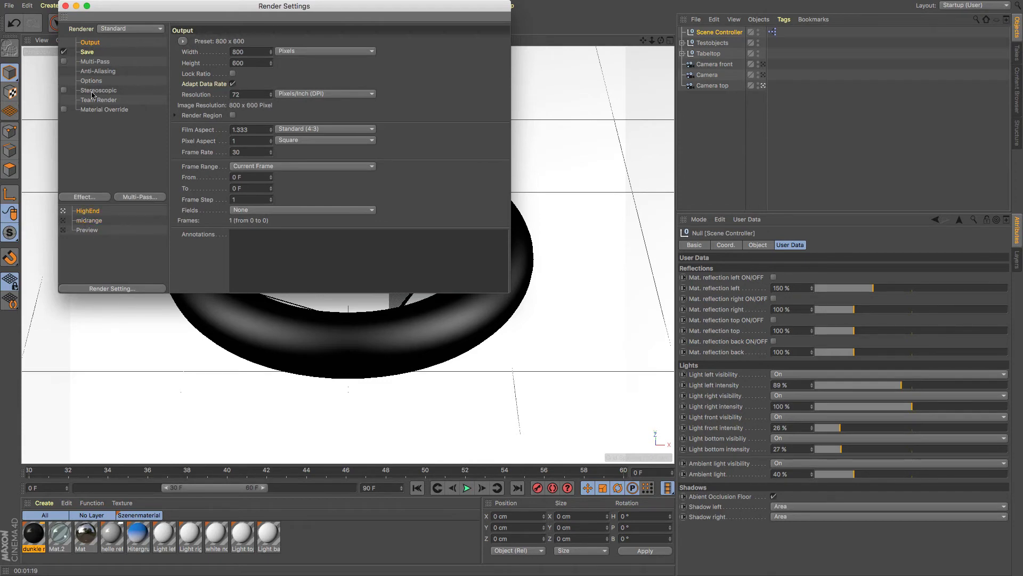
click(91, 212)
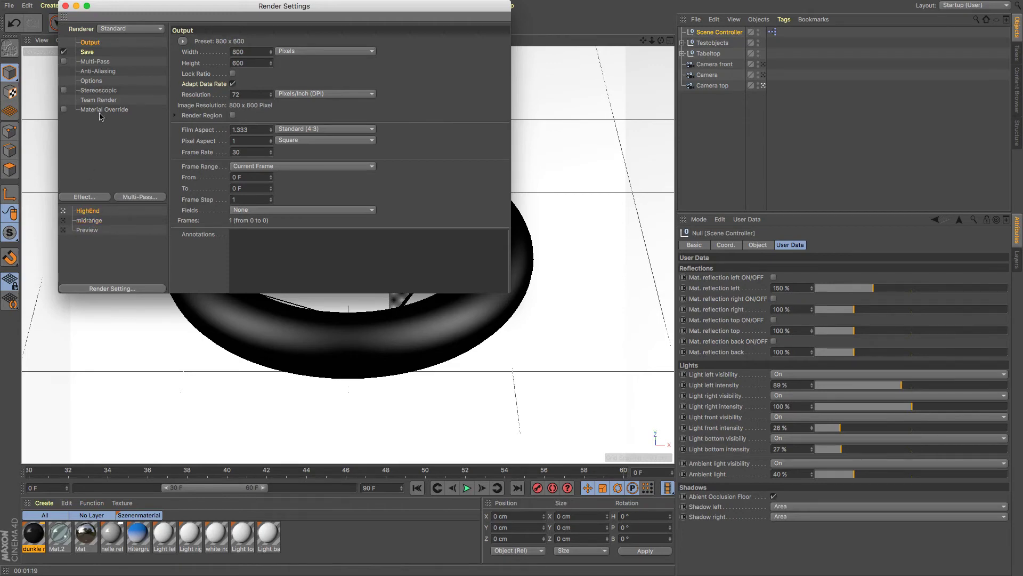
click(96, 72)
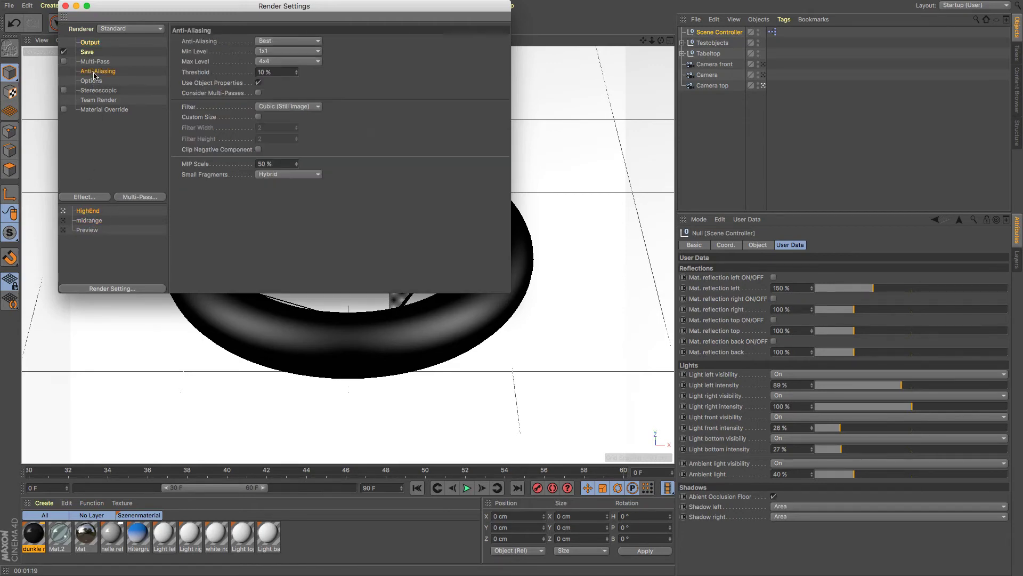
click(89, 223)
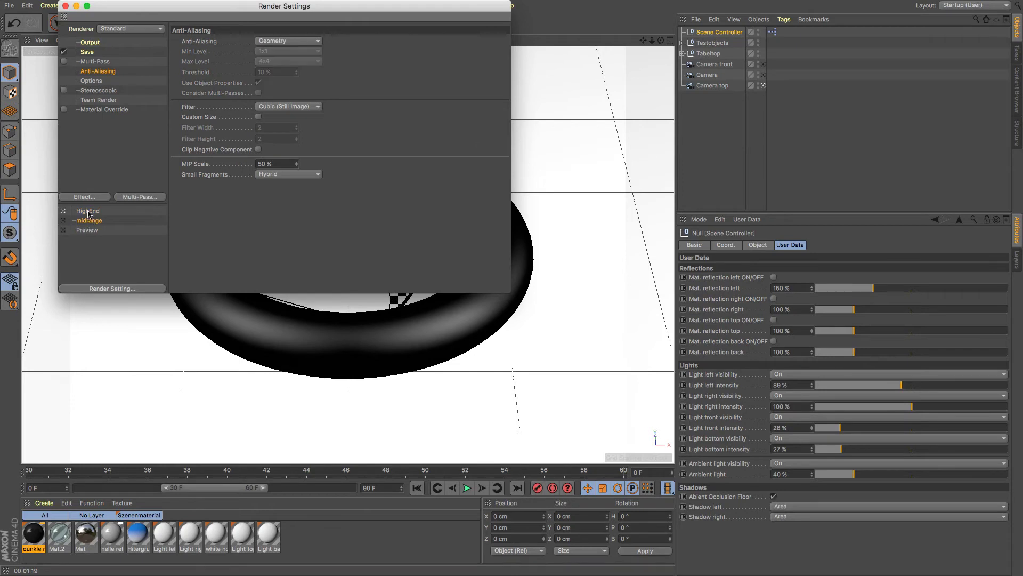
click(89, 212)
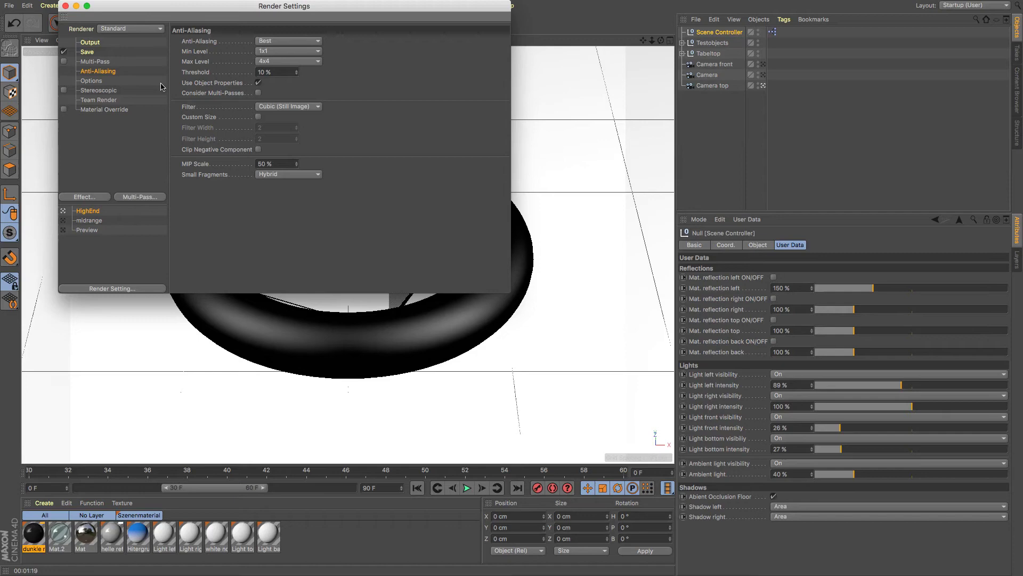
Step: Review Options, Save and Output pages, leave HighEnd active at 800 x 600, and close
click(91, 81)
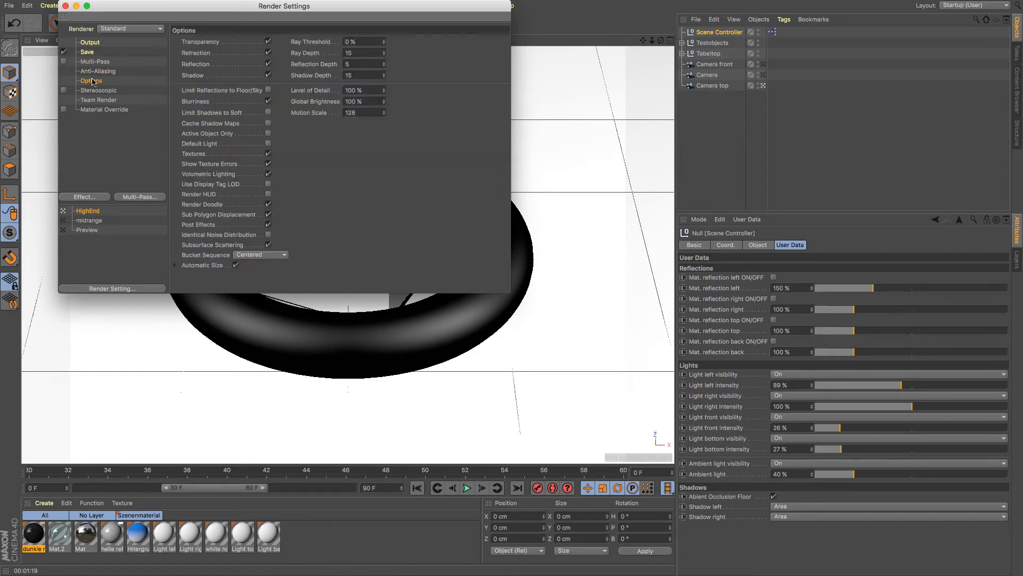
click(88, 51)
click(89, 43)
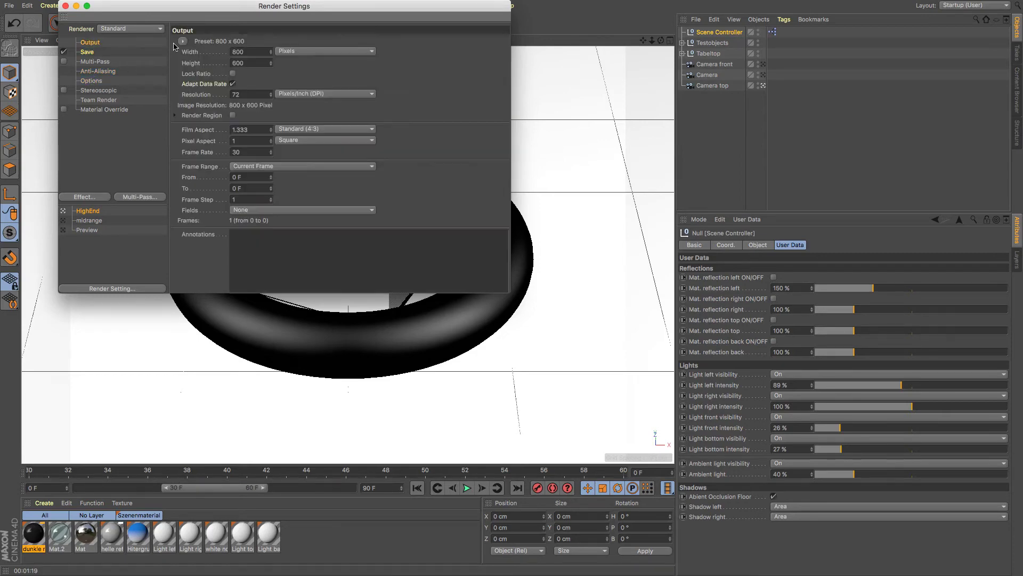
click(88, 222)
click(83, 222)
click(88, 212)
click(69, 6)
click(143, 26)
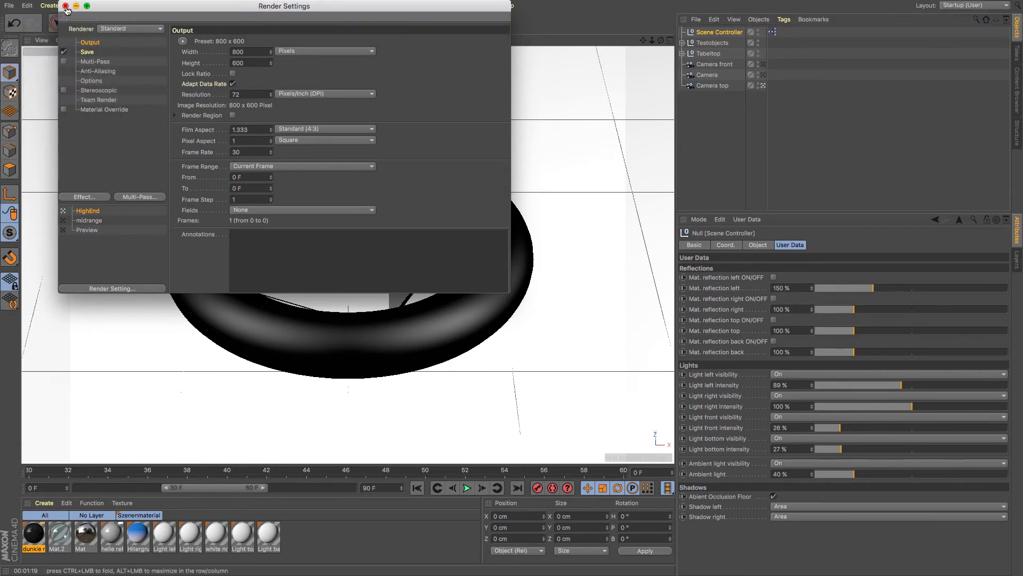
click(65, 6)
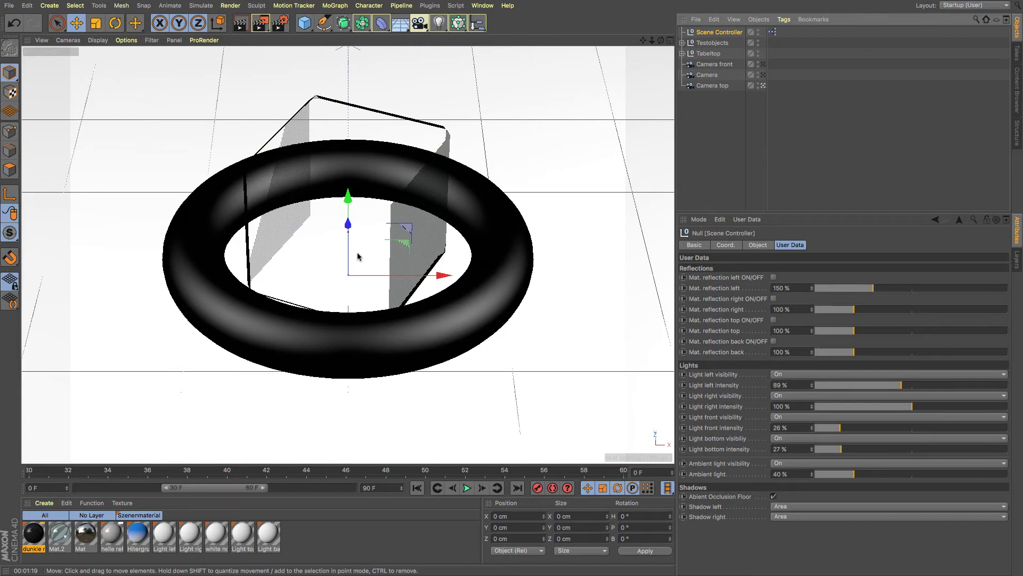
Step: Search the Content Browser for 'glass' and preview the Tall Glass preset
click(1017, 91)
double_click(818, 47)
text(glass)
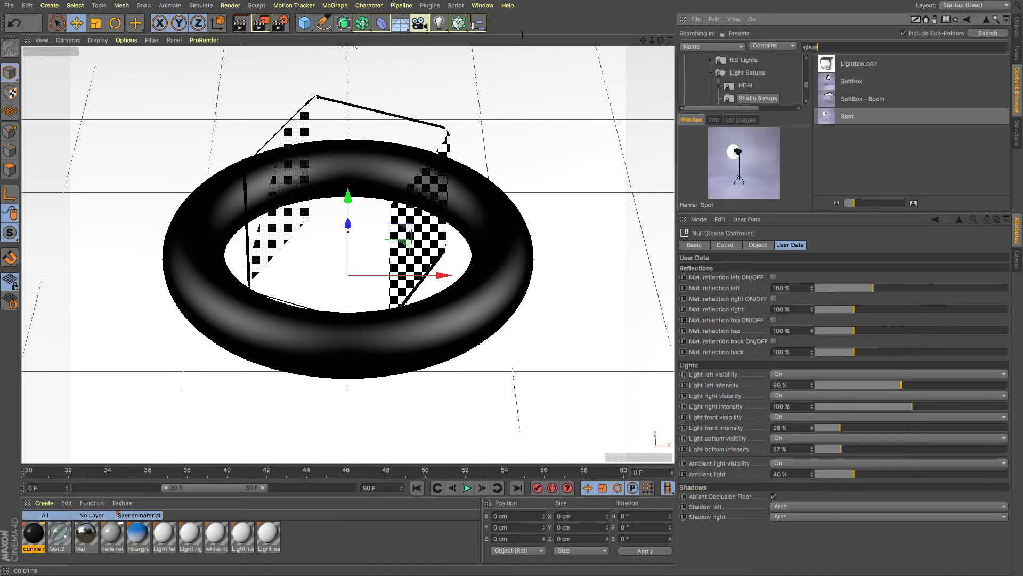
key(Return)
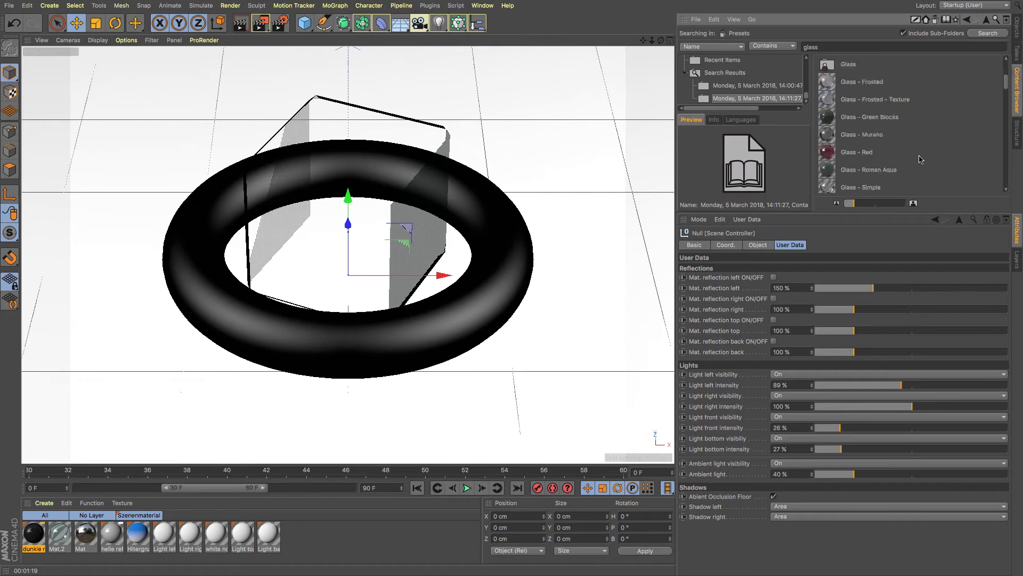
scroll(828, 145, down, 10)
click(828, 148)
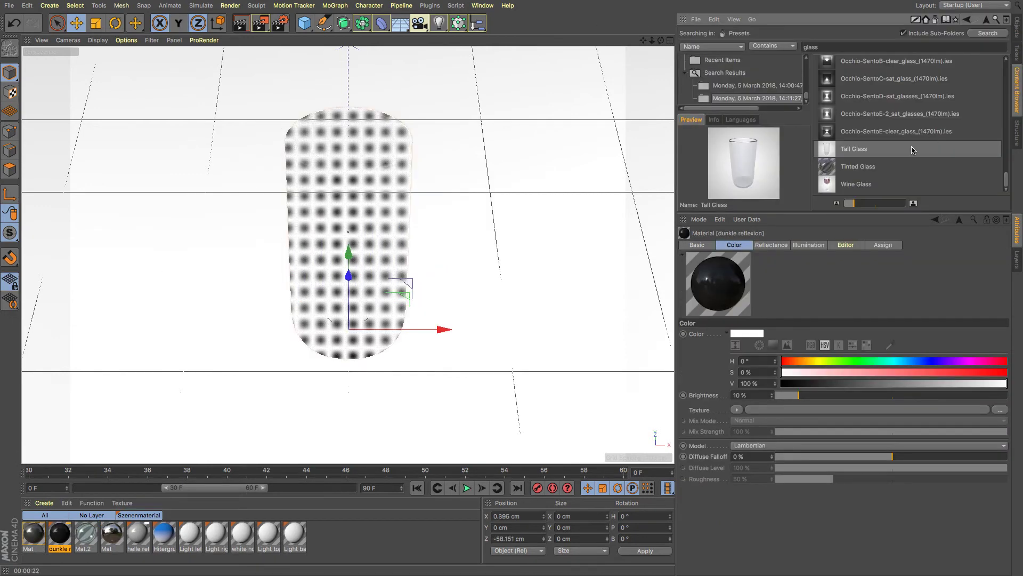
Step: Locate the Glass 09 martini glass preset and merge it into the scene
scroll(914, 150, up, 1)
scroll(914, 150, up, 8)
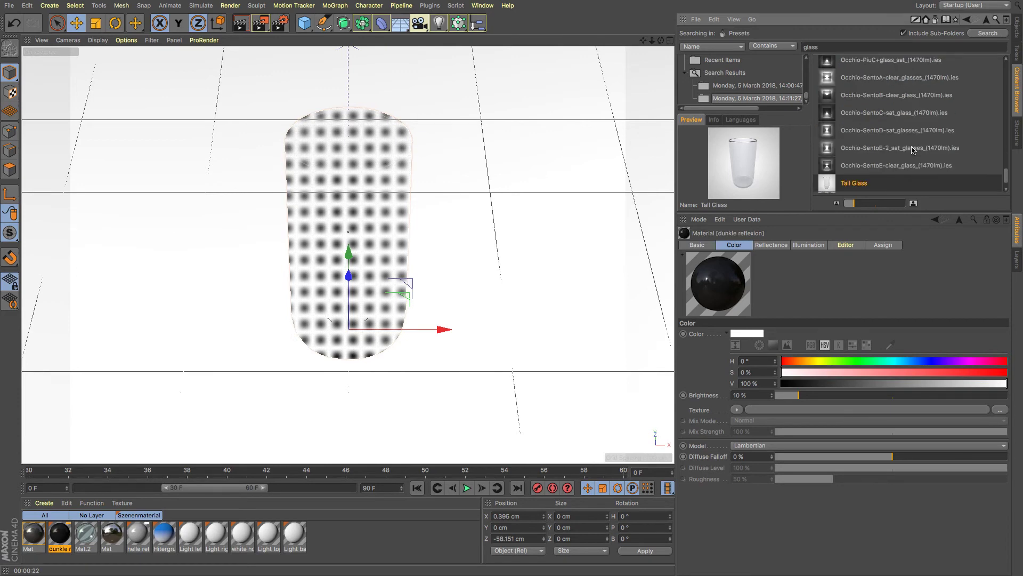
scroll(913, 150, down, 12)
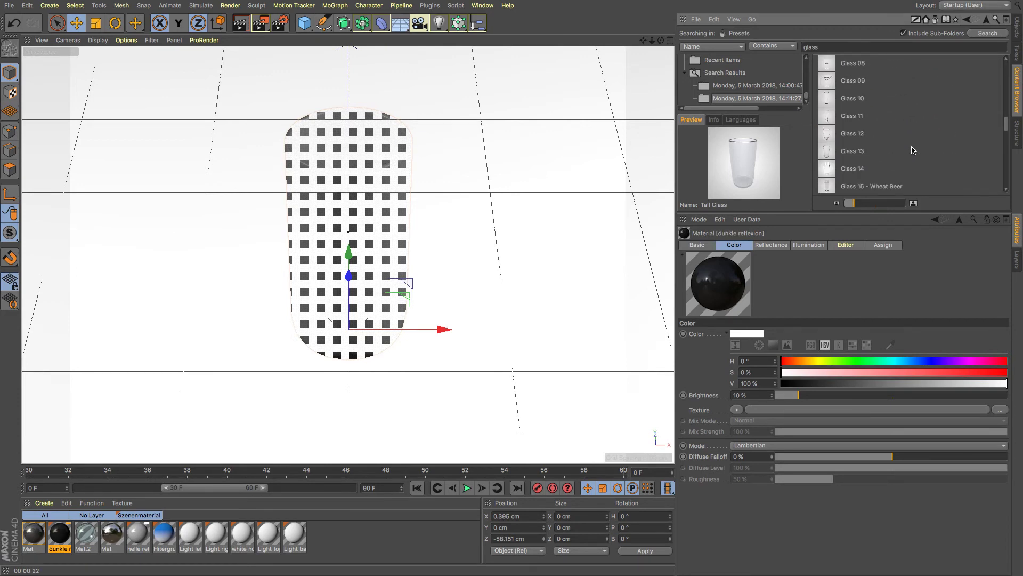
click(823, 81)
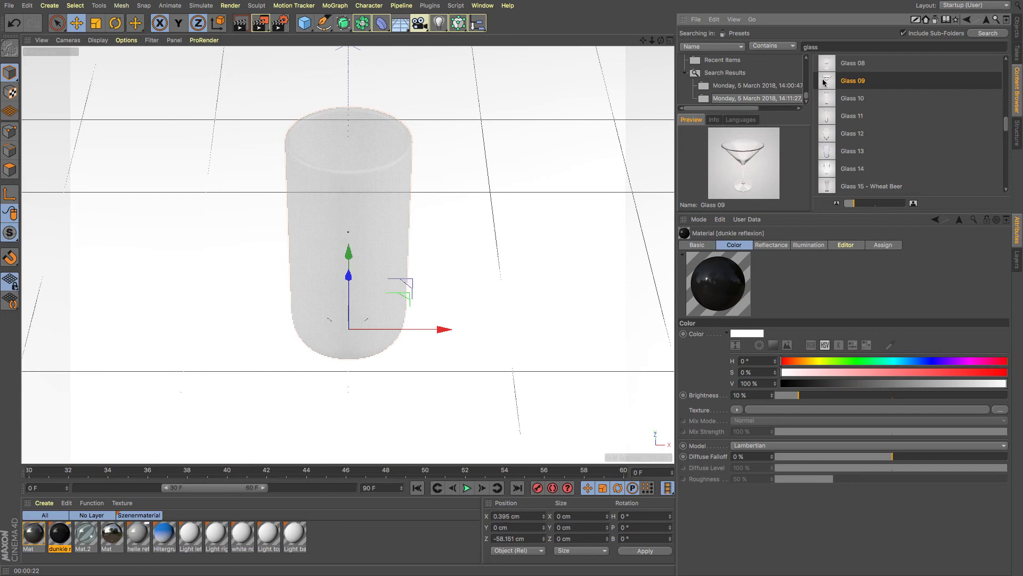
double_click(823, 81)
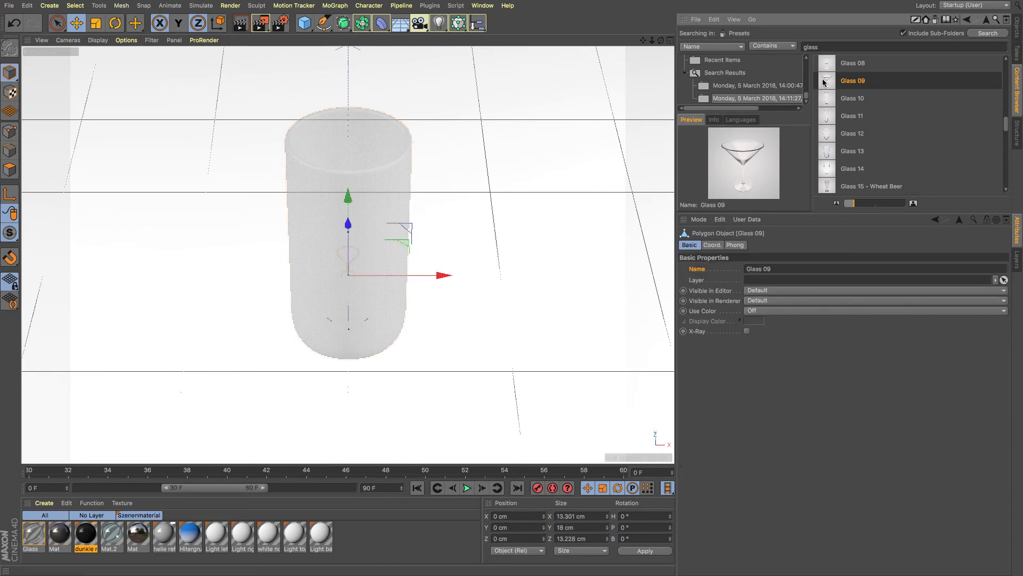
Step: Return to the Object Manager showing Glass 09 added beside the martini glass in the viewport
click(1018, 34)
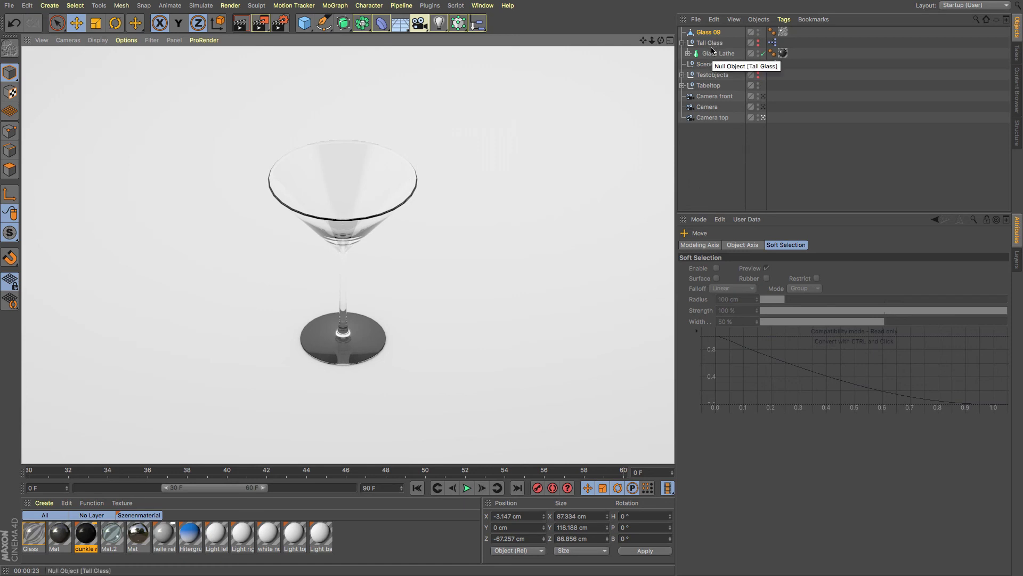
Step: Search the Content Browser for 'lightbox'
click(1018, 88)
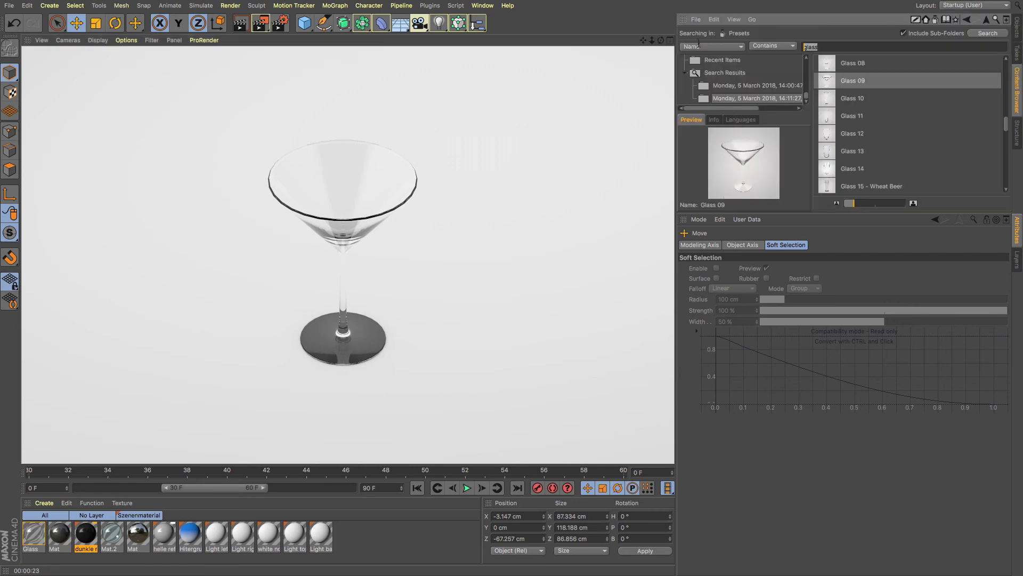
text(lightbox)
key(Return)
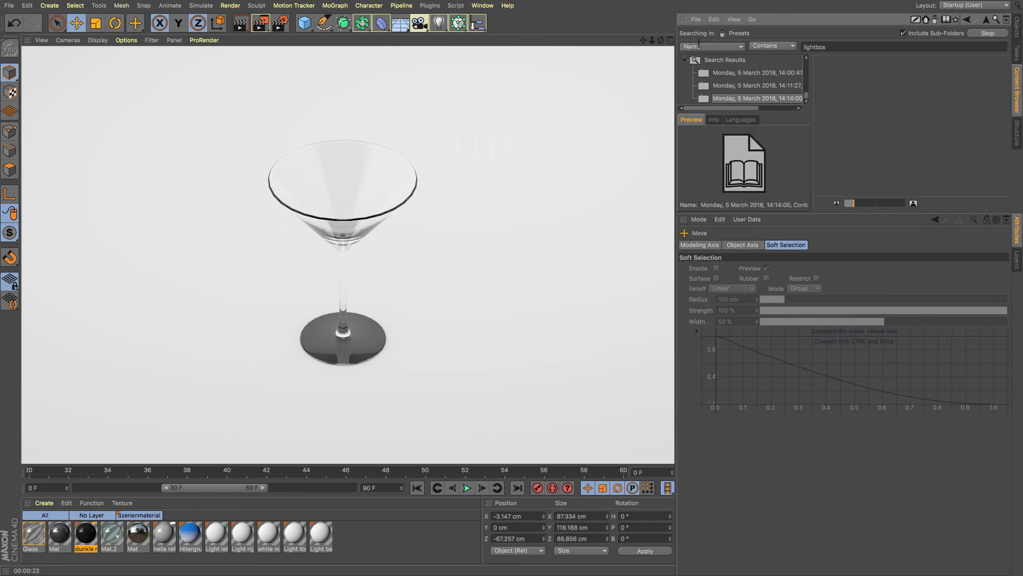
Step: Show Lightbox.c4d in its containing Studio Setups folder and enlarge the folder tree and preview
click(852, 65)
right_click(852, 65)
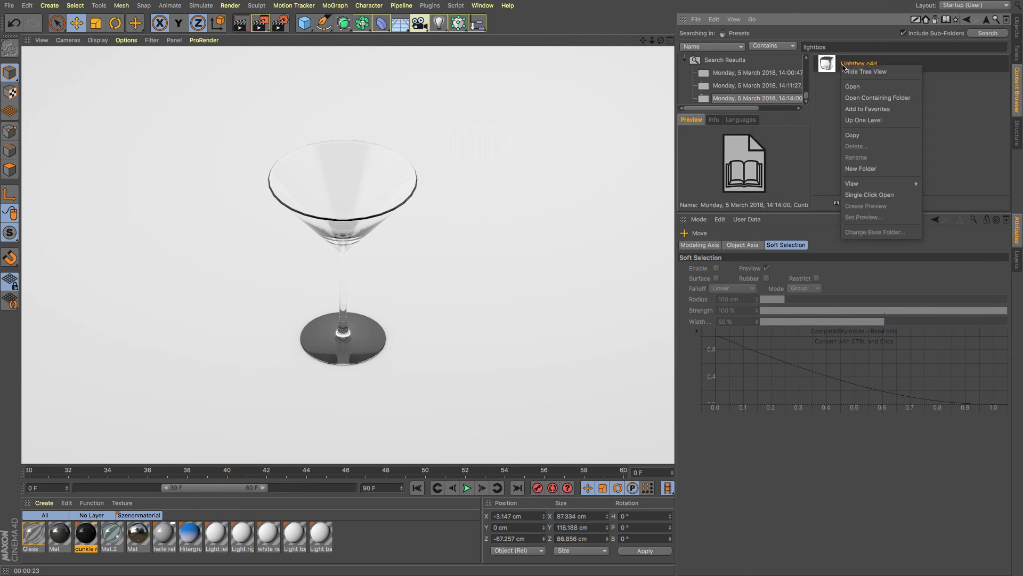
click(870, 98)
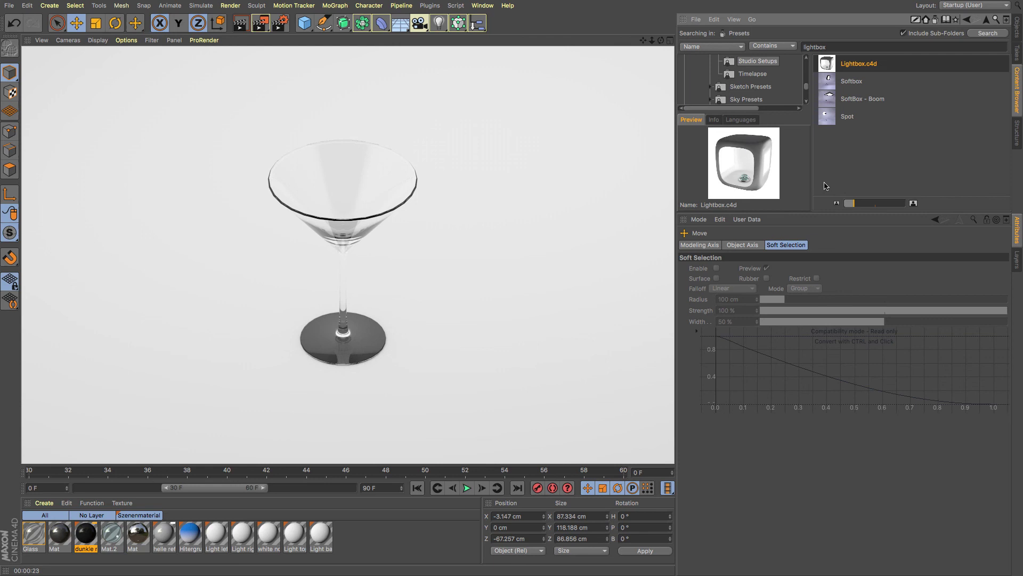
drag(833, 211, 827, 549)
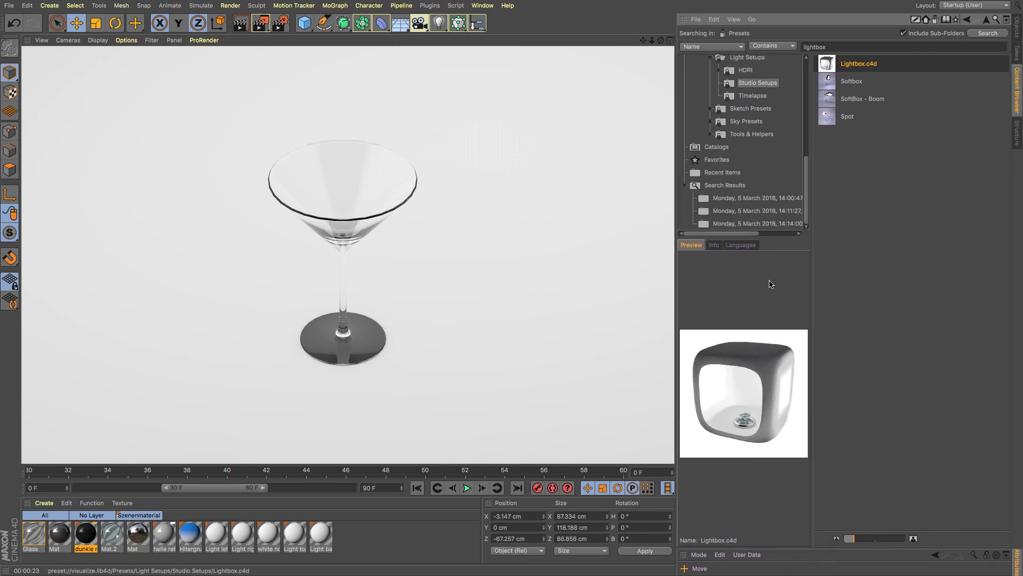
scroll(746, 160, up, 5)
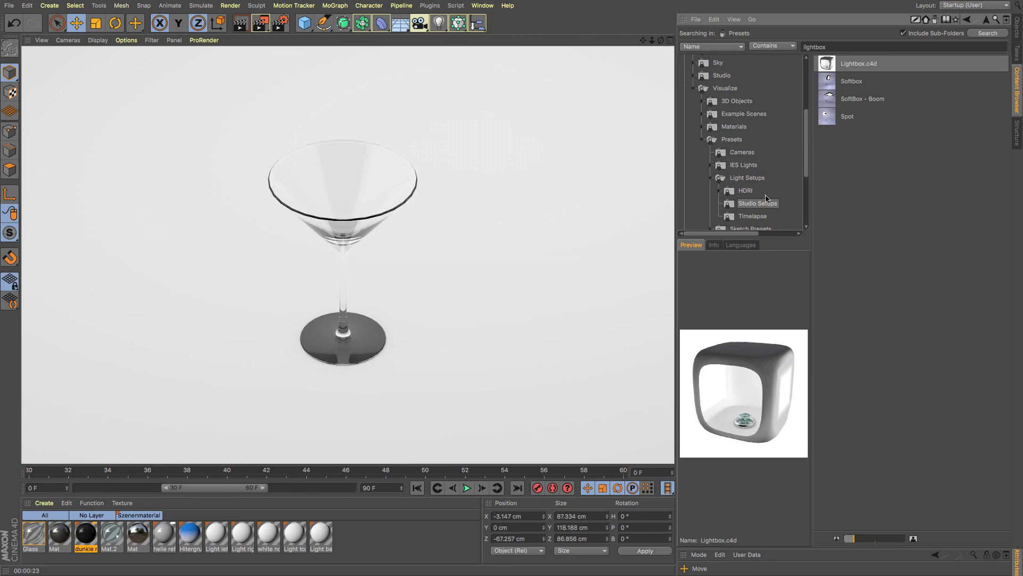
scroll(803, 157, down, 3)
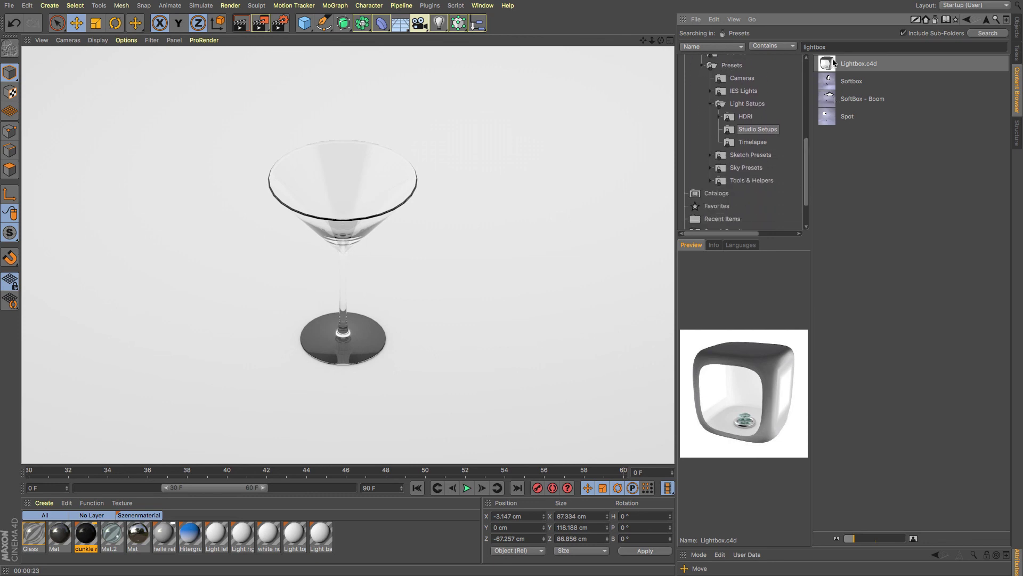